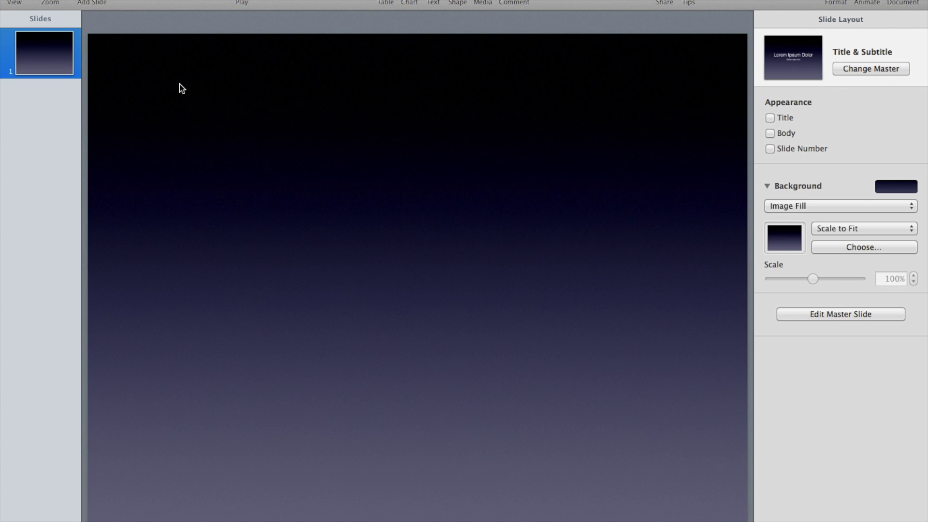
- Add a star from the shape gallery and enlarge it
{"action": "left_click", "coordinate": [459, 5]}
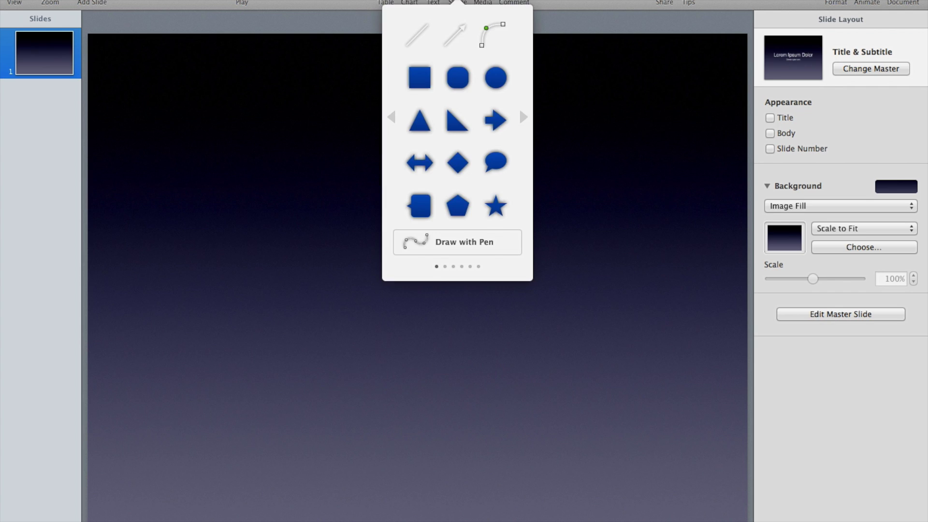
{"action": "left_click", "coordinate": [496, 207]}
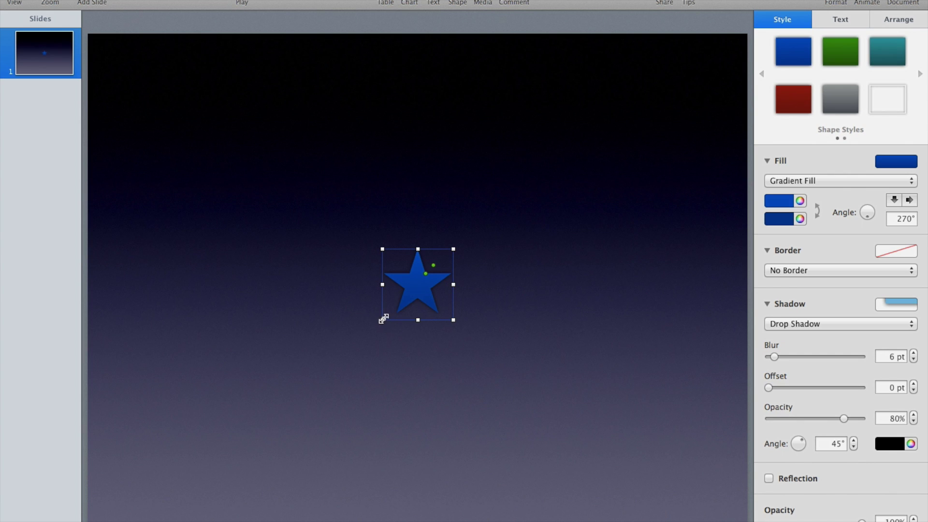
{"action": "left_click_drag", "start_coordinate": [382, 319], "coordinate": [239, 457]}
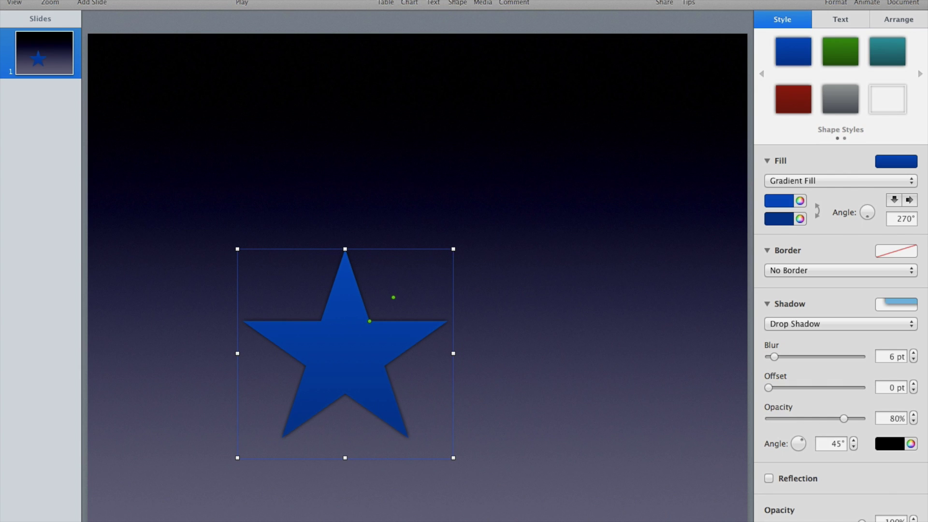
- Add a larger circle and position the star so the circle overlaps its right side
{"action": "left_click", "coordinate": [457, 3]}
{"action": "left_click", "coordinate": [495, 77]}
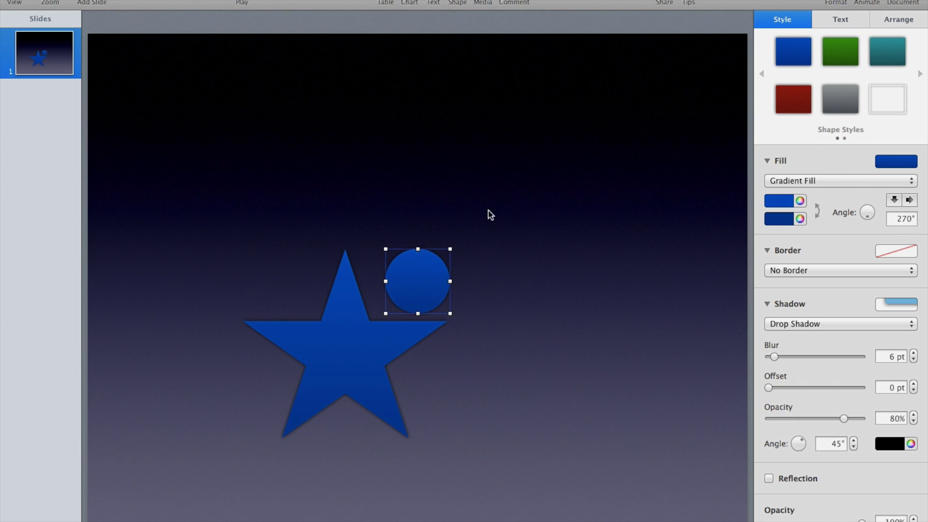
{"action": "left_click_drag", "start_coordinate": [450, 249], "coordinate": [588, 124]}
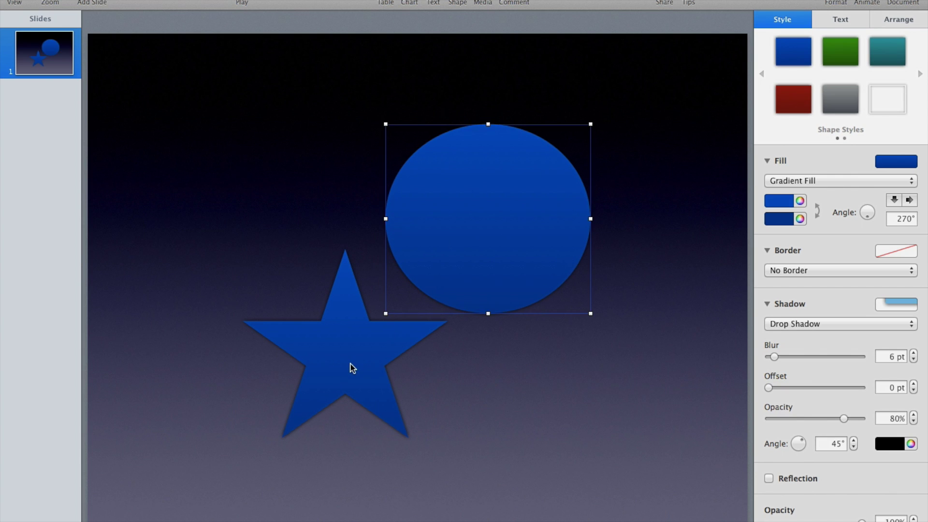
{"action": "left_click_drag", "start_coordinate": [352, 368], "coordinate": [376, 208]}
{"action": "left_click_drag", "start_coordinate": [519, 348], "coordinate": [341, 308]}
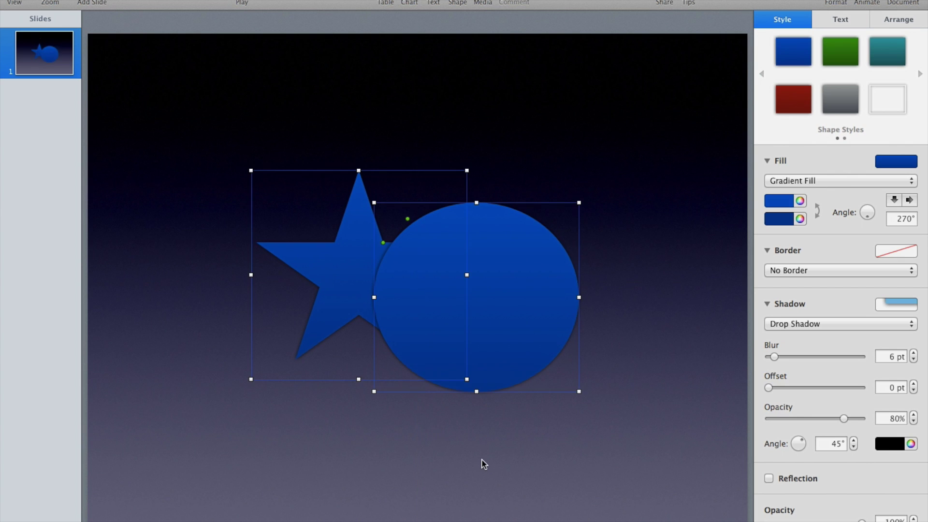
{"action": "left_click", "coordinate": [460, 460]}
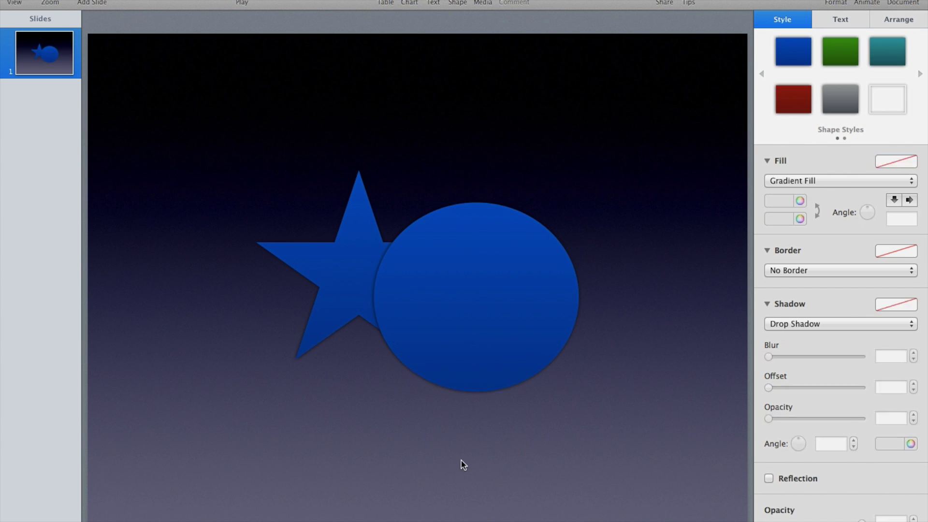
- Give the circle the red gradient fill from Shape Styles, leaving the star blue
{"action": "left_click", "coordinate": [516, 344]}
{"action": "left_click", "coordinate": [796, 106]}
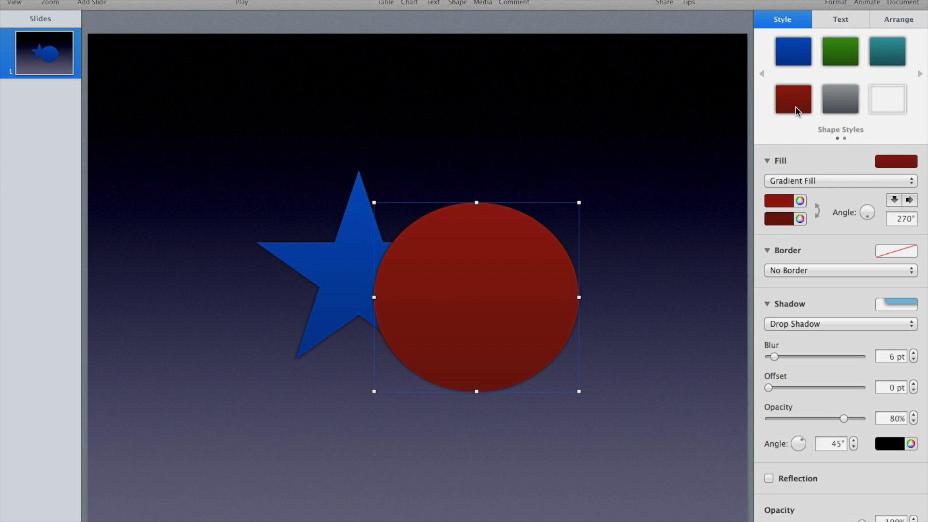
{"action": "left_click", "coordinate": [617, 415]}
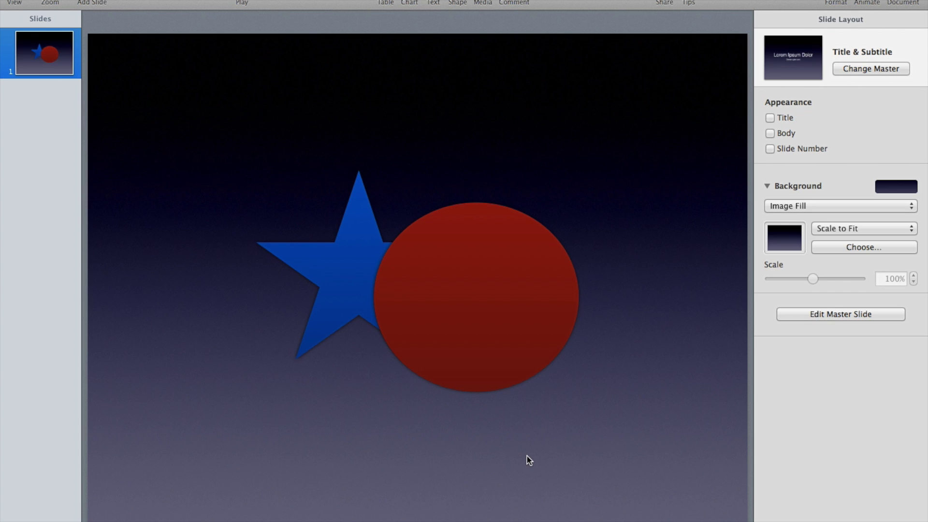
{"action": "left_click_drag", "start_coordinate": [527, 456], "coordinate": [327, 270]}
{"action": "mouse_move", "coordinate": [302, 14]}
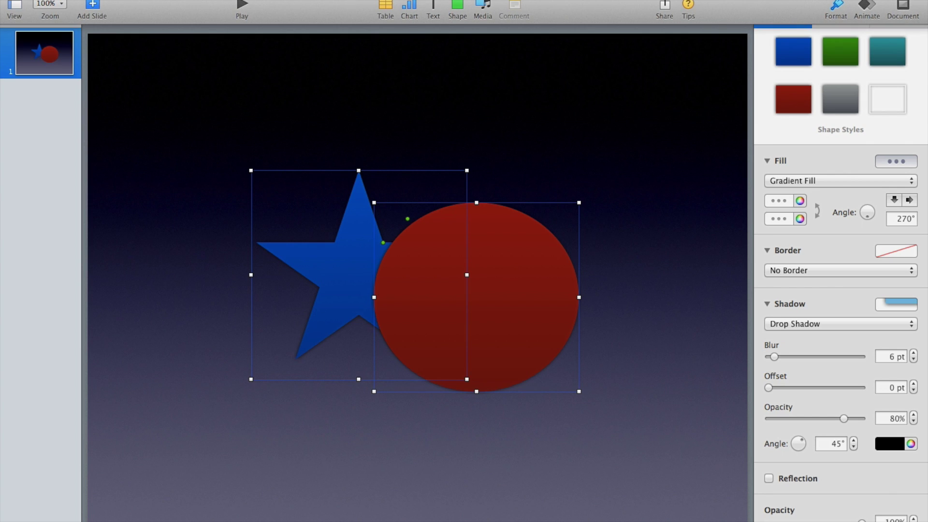
{"action": "left_click", "coordinate": [263, 5]}
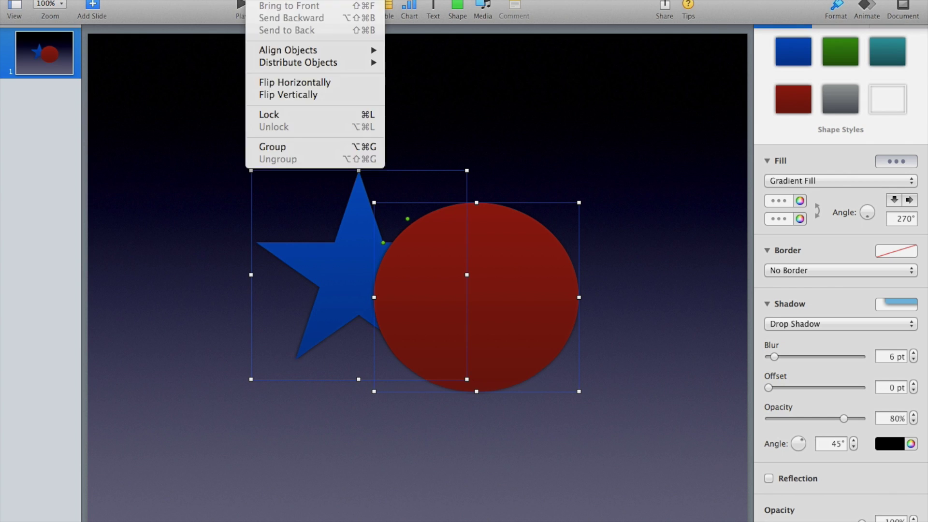
{"action": "left_click", "coordinate": [280, 147]}
{"action": "left_click", "coordinate": [316, 465]}
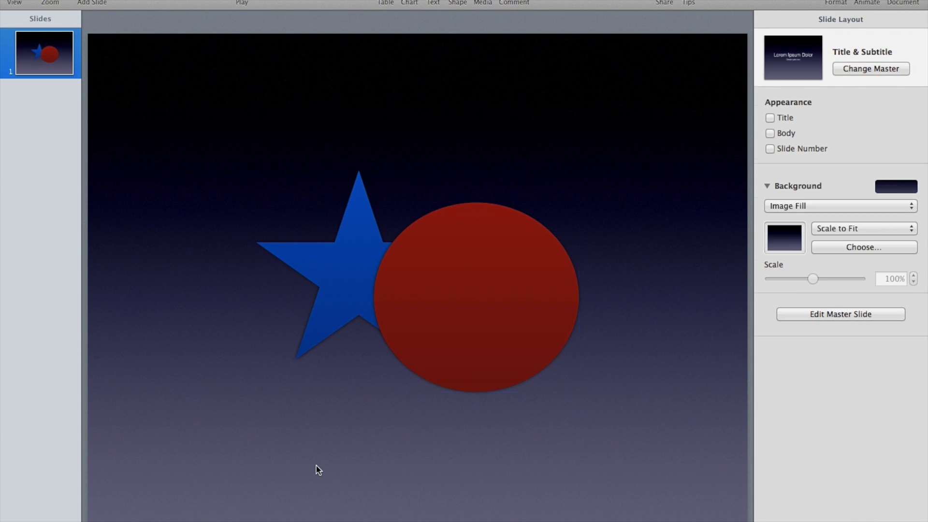
{"action": "mouse_move", "coordinate": [501, 298]}
{"action": "left_mouse_down"}
{"action": "mouse_move", "coordinate": [555, 327]}
{"action": "mouse_move", "coordinate": [451, 346]}
{"action": "mouse_move", "coordinate": [505, 297]}
{"action": "mouse_move", "coordinate": [491, 284]}
{"action": "mouse_move", "coordinate": [504, 298]}
{"action": "left_mouse_up"}
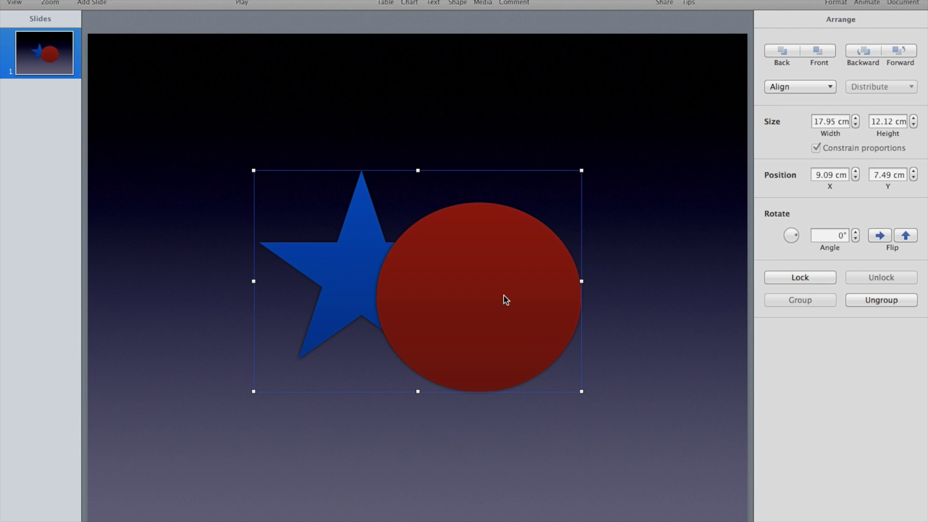
{"action": "key", "text": "super+alt+shift+g"}
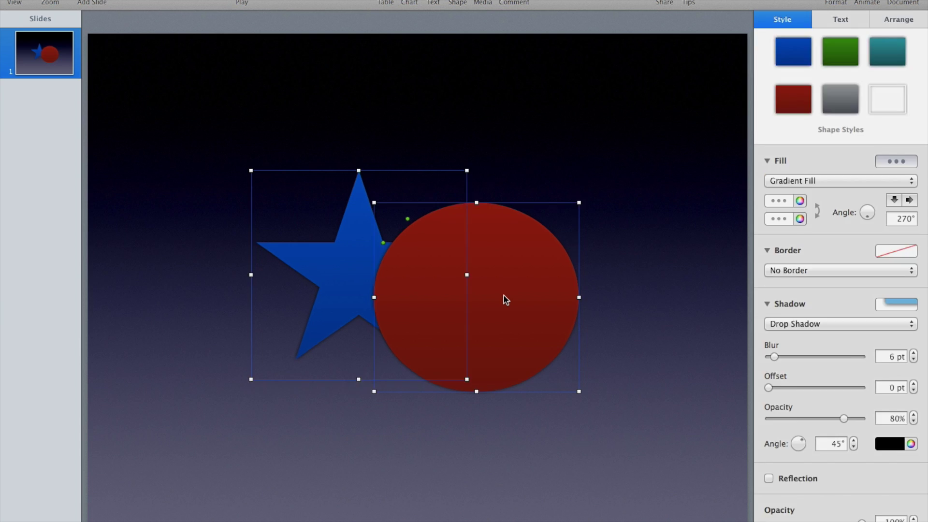
- Unite the star and circle into one shape, then undo to restore both shapes
{"action": "left_click", "coordinate": [508, 415]}
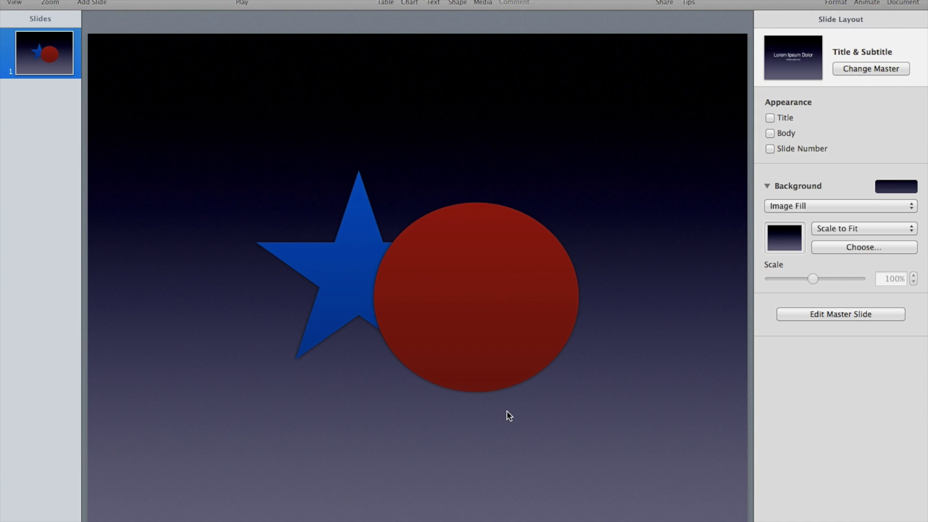
{"action": "left_click_drag", "start_coordinate": [514, 475], "coordinate": [353, 261]}
{"action": "left_click", "coordinate": [264, 5]}
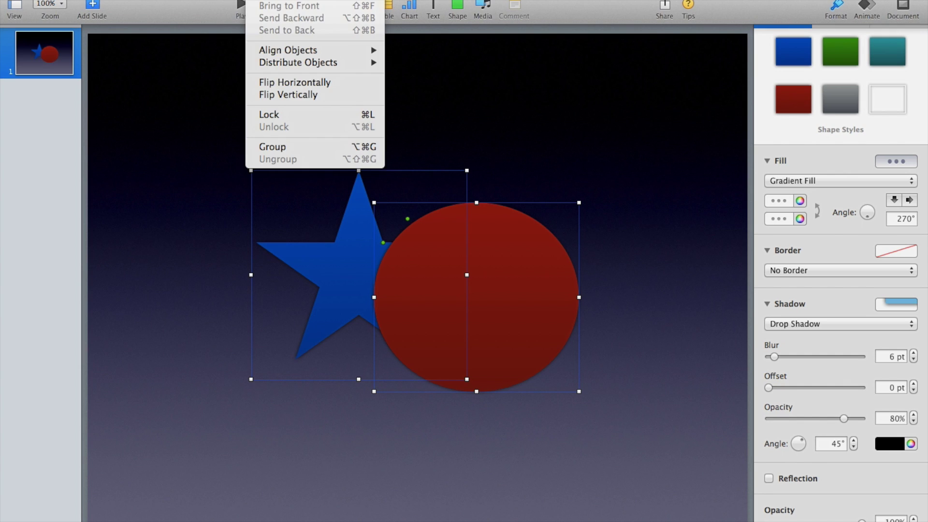
{"action": "mouse_move", "coordinate": [220, 4]}
{"action": "mouse_move", "coordinate": [285, 52]}
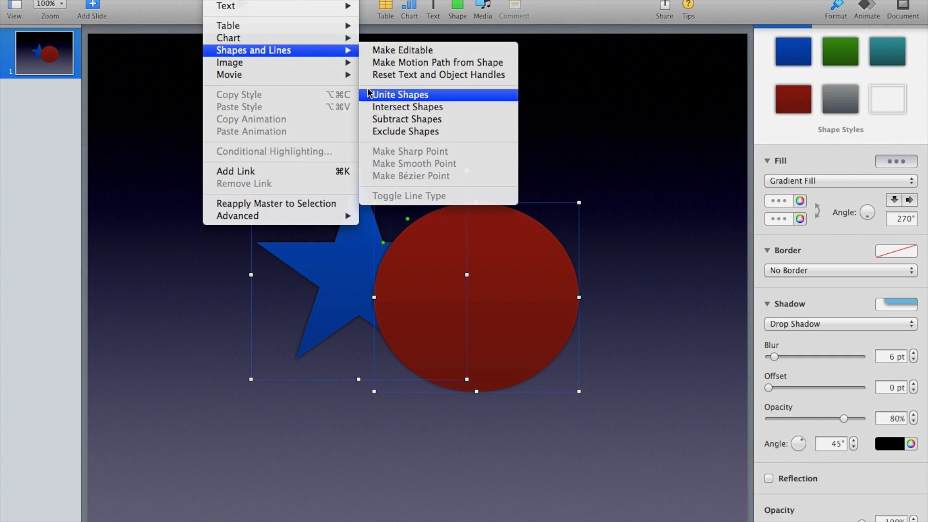
{"action": "left_click", "coordinate": [396, 94]}
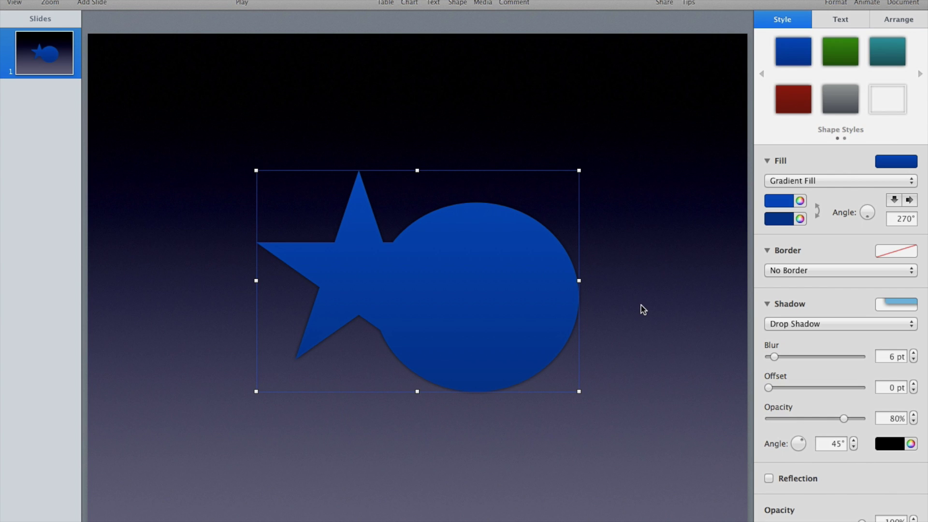
{"action": "key", "text": "super+z"}
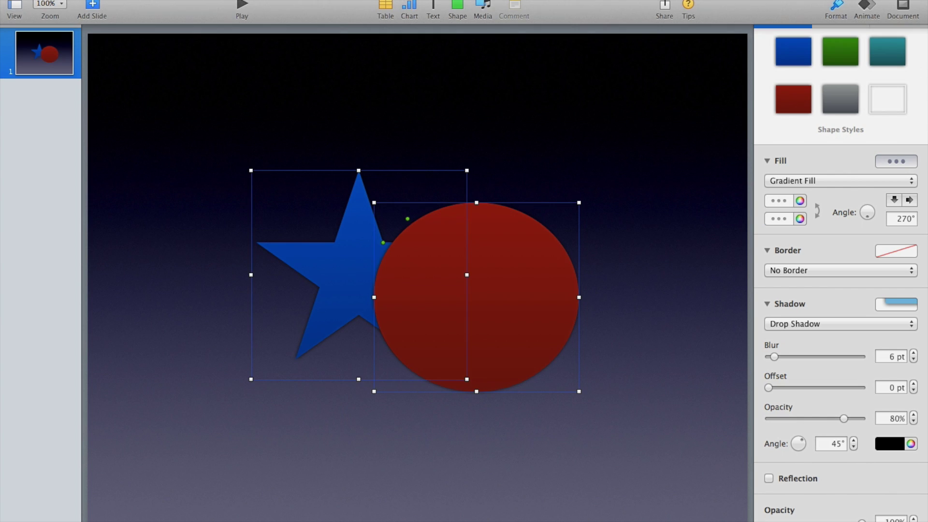
- Intersect the star and circle into a wedge shape, inspect it, then undo
{"action": "right_click", "coordinate": [203, 212]}
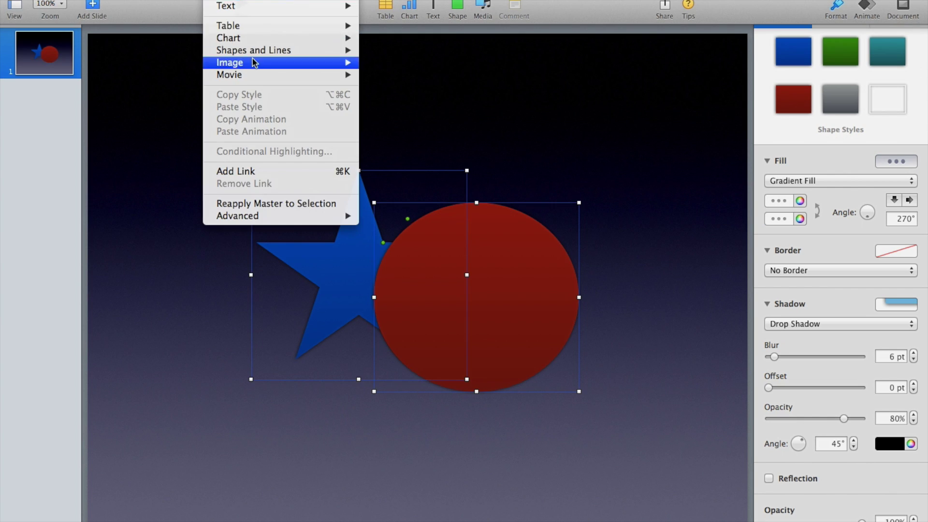
{"action": "mouse_move", "coordinate": [274, 50]}
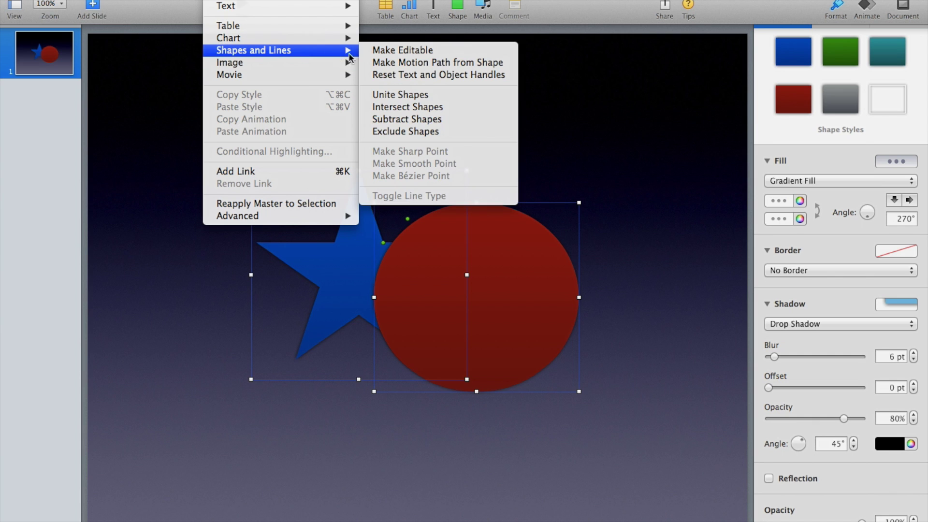
{"action": "left_click", "coordinate": [456, 106]}
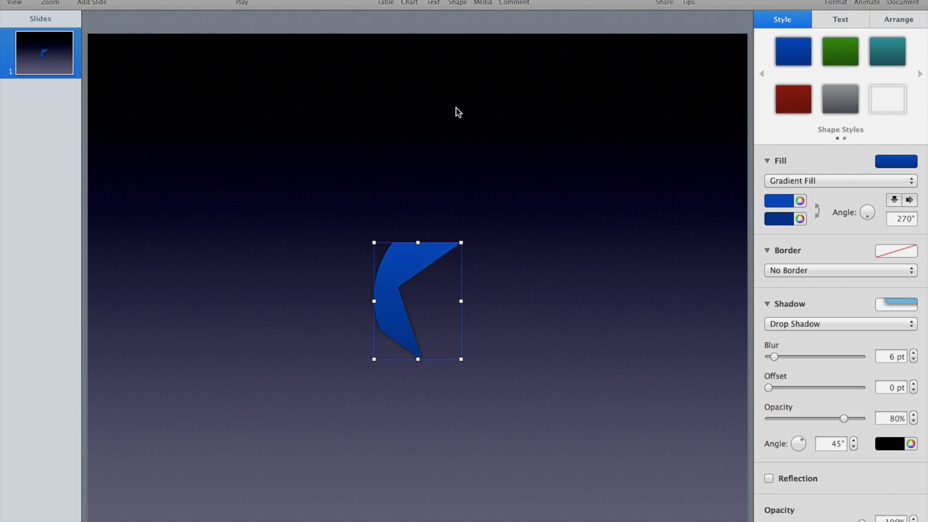
{"action": "left_click", "coordinate": [518, 284]}
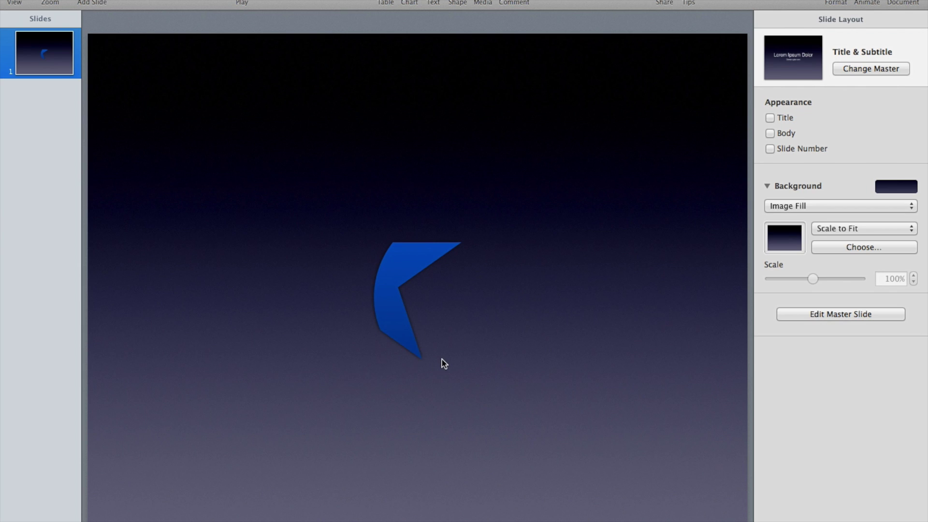
{"action": "key", "text": "super+z"}
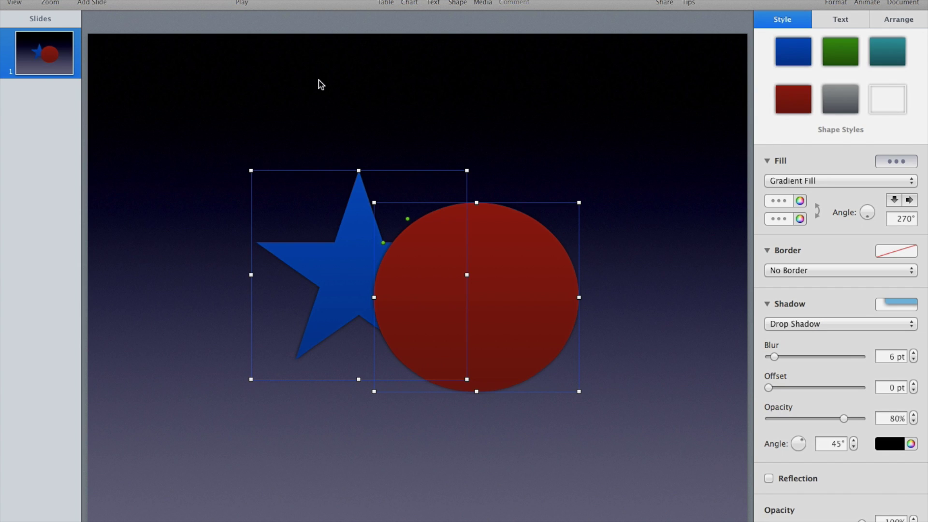
{"action": "left_click", "coordinate": [263, 0]}
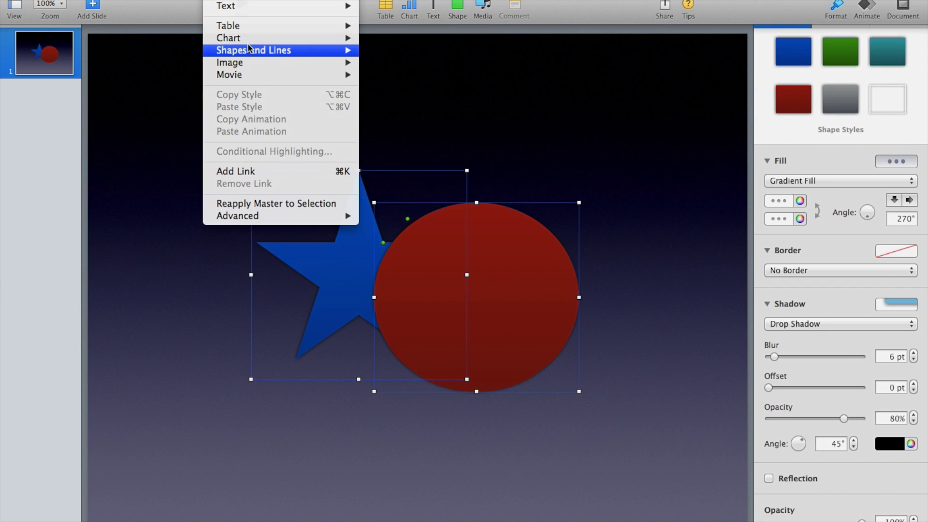
{"action": "mouse_move", "coordinate": [248, 48]}
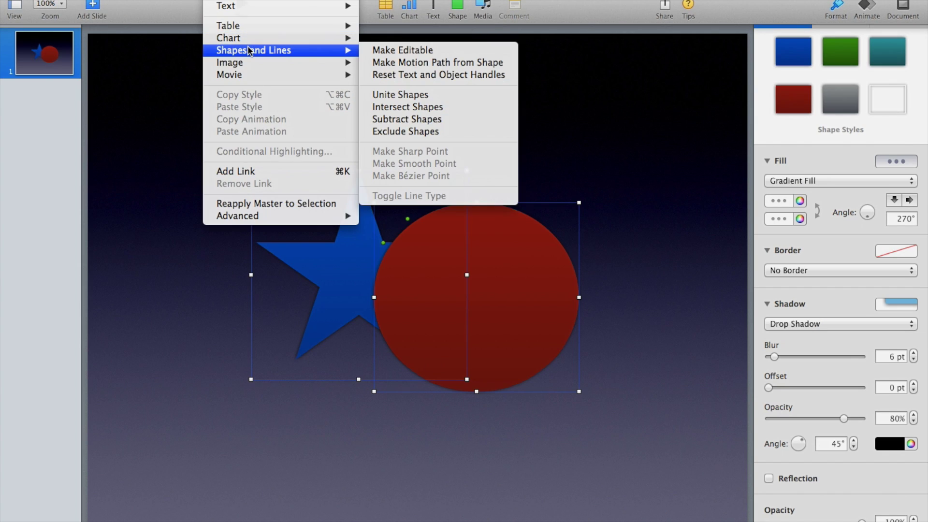
{"action": "left_click", "coordinate": [451, 121]}
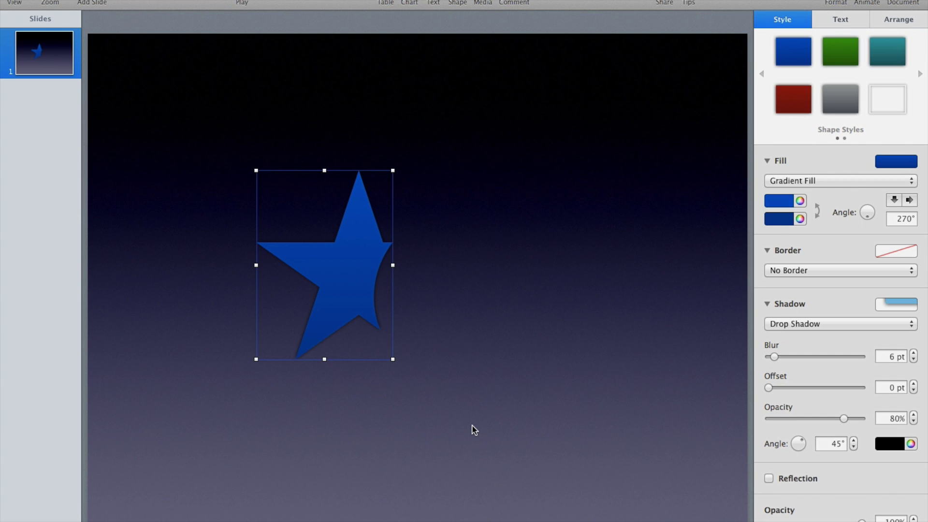
{"action": "left_click", "coordinate": [362, 412]}
{"action": "left_click", "coordinate": [360, 271]}
{"action": "left_click_drag", "start_coordinate": [393, 359], "coordinate": [461, 483]}
{"action": "key", "text": "Return"}
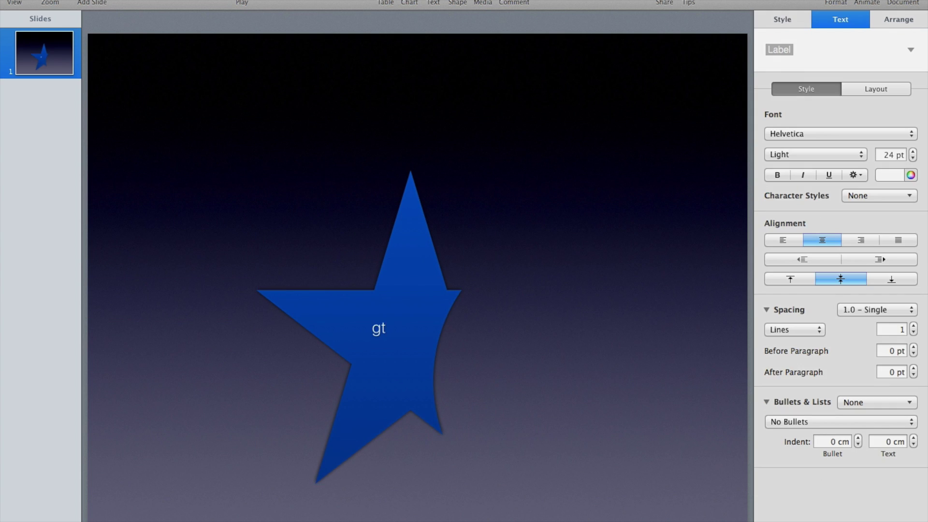
{"action": "key", "text": "super+z"}
{"action": "key", "text": "super+z"}
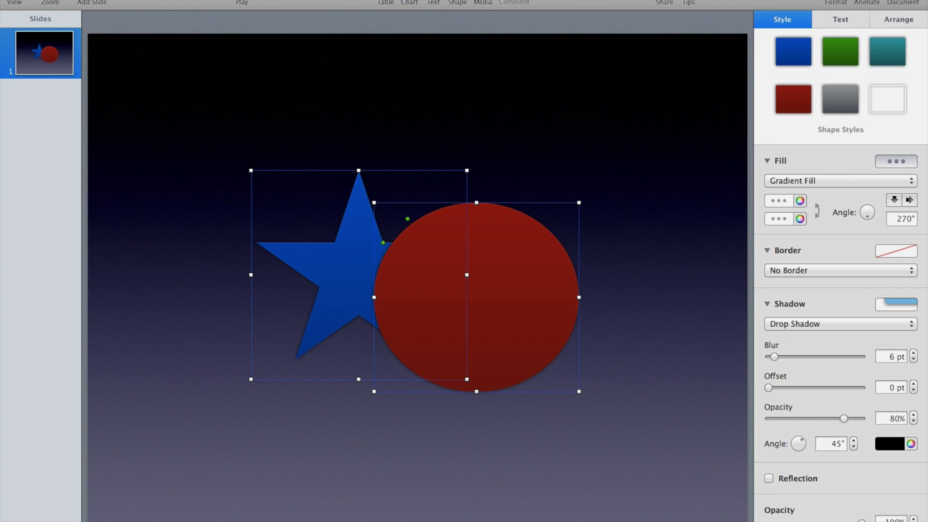
{"action": "left_click", "coordinate": [386, 471]}
{"action": "left_click_drag", "start_coordinate": [462, 458], "coordinate": [305, 292]}
{"action": "left_click", "coordinate": [224, 0]}
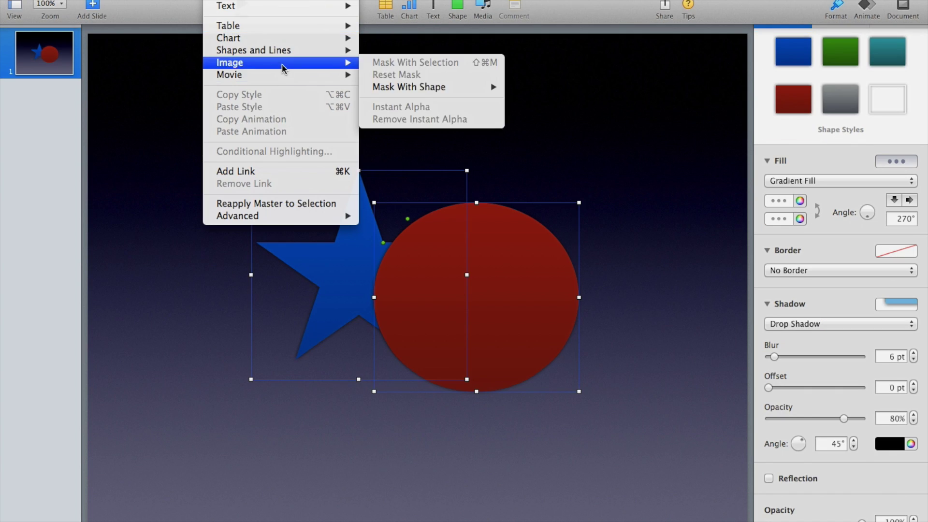
{"action": "mouse_move", "coordinate": [310, 50]}
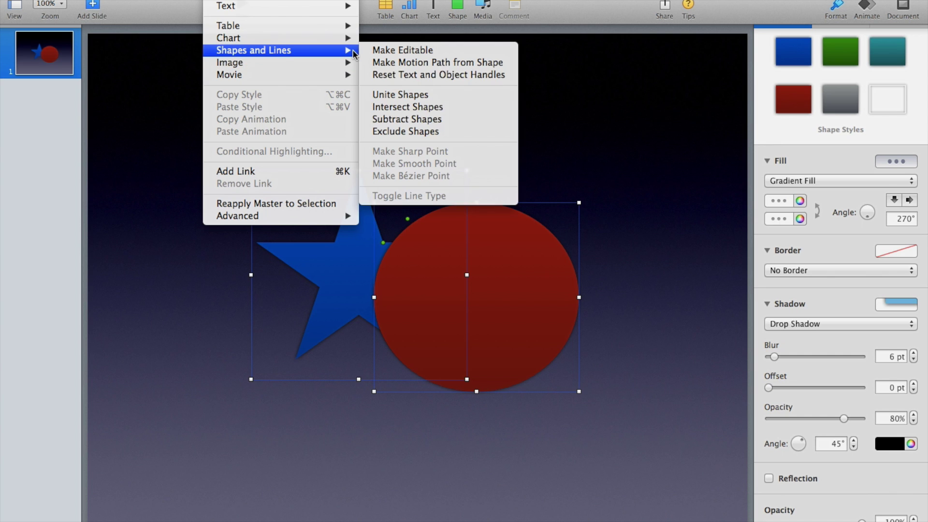
{"action": "left_click", "coordinate": [382, 131]}
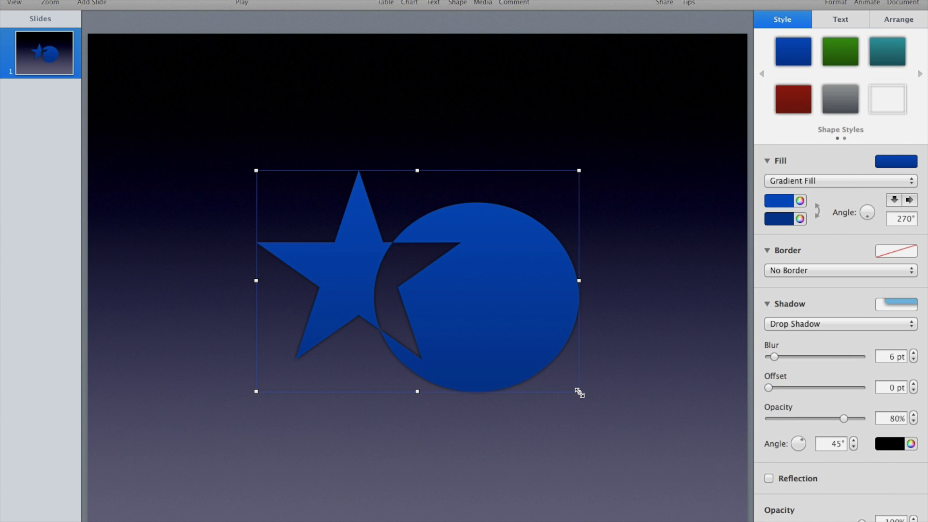
{"action": "left_click_drag", "start_coordinate": [578, 389], "coordinate": [723, 499]}
{"action": "left_click_drag", "start_coordinate": [659, 421], "coordinate": [590, 371]}
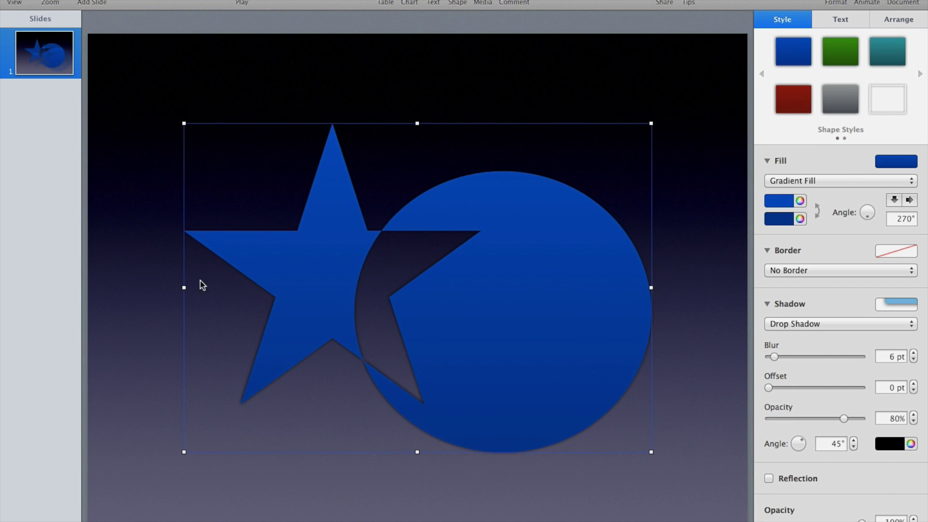
{"action": "left_click_drag", "start_coordinate": [184, 288], "coordinate": [139, 286]}
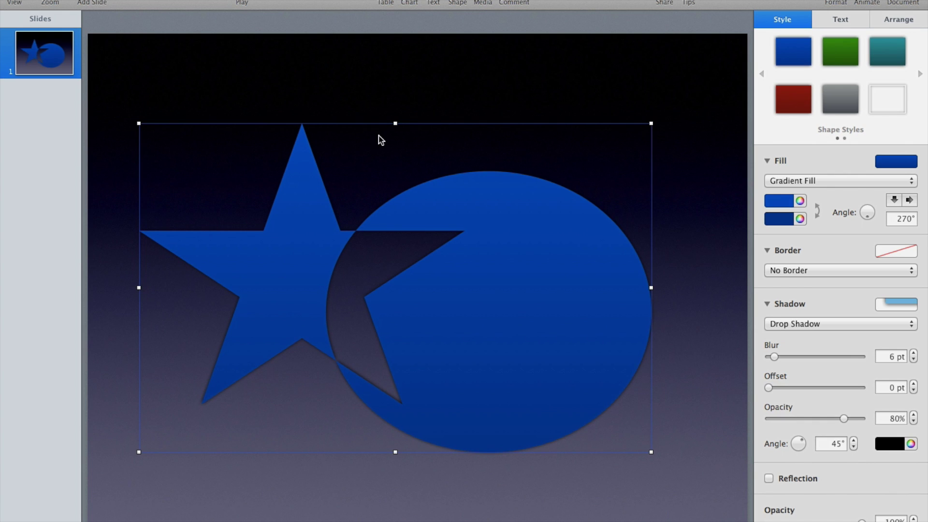
{"action": "key", "text": "super+z"}
{"action": "key", "text": "super+z"}
{"action": "key", "text": "super+z"}
{"action": "key", "text": "super+z"}
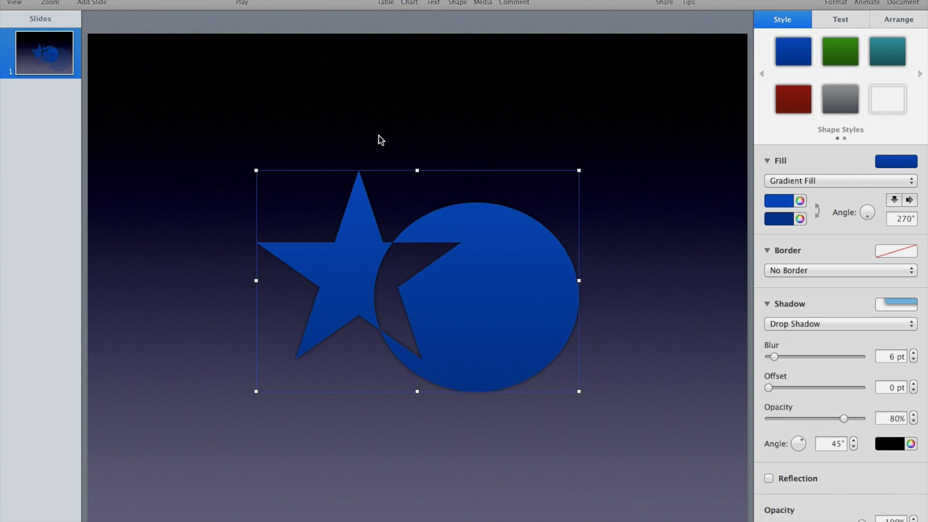
{"action": "left_click", "coordinate": [359, 441]}
{"action": "left_click", "coordinate": [343, 301]}
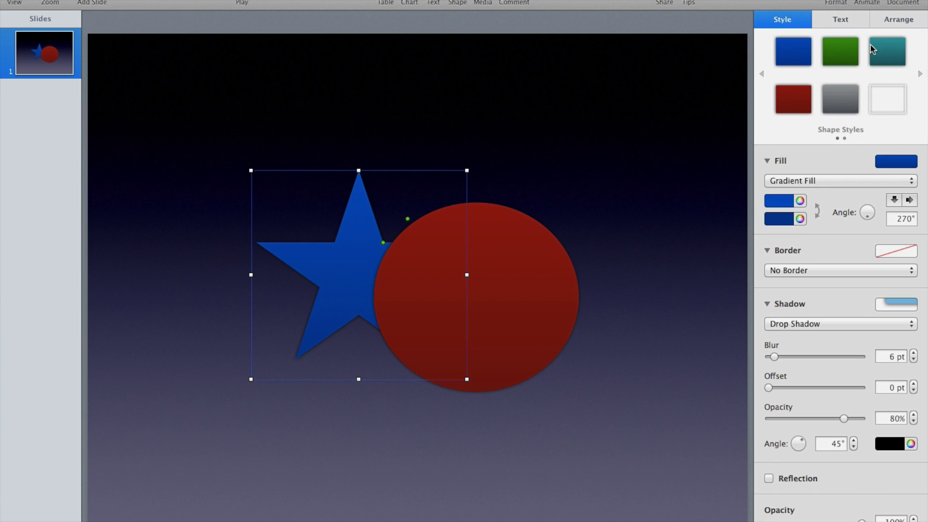
{"action": "left_click", "coordinate": [893, 18]}
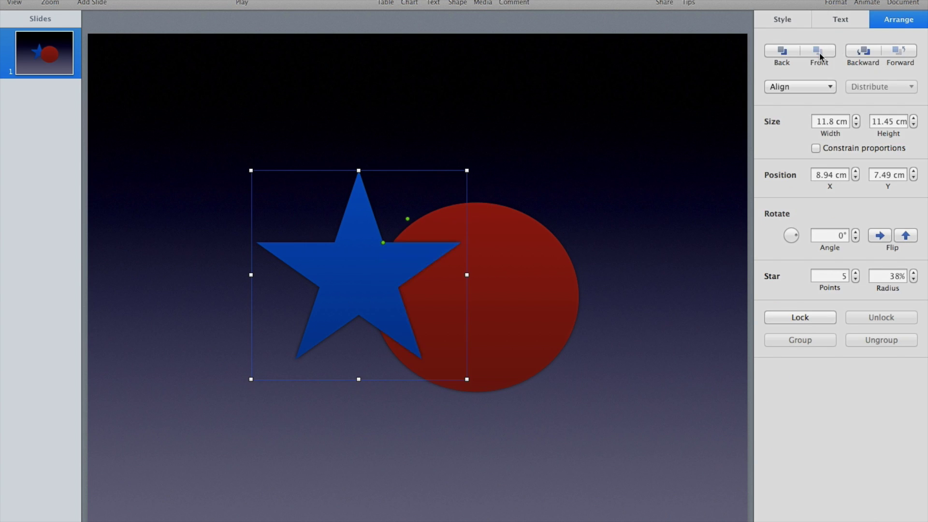
{"action": "left_click", "coordinate": [558, 433]}
{"action": "left_click_drag", "start_coordinate": [583, 435], "coordinate": [365, 292]}
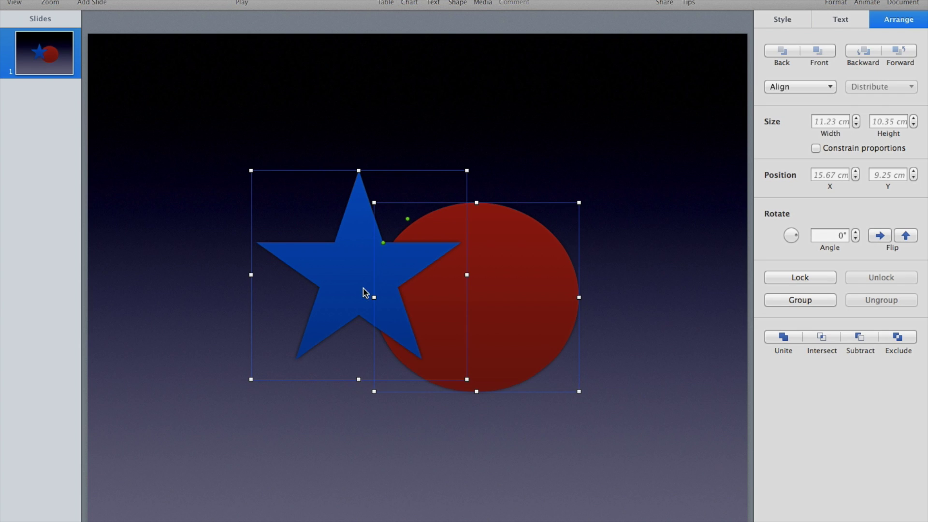
{"action": "left_click", "coordinate": [218, 1]}
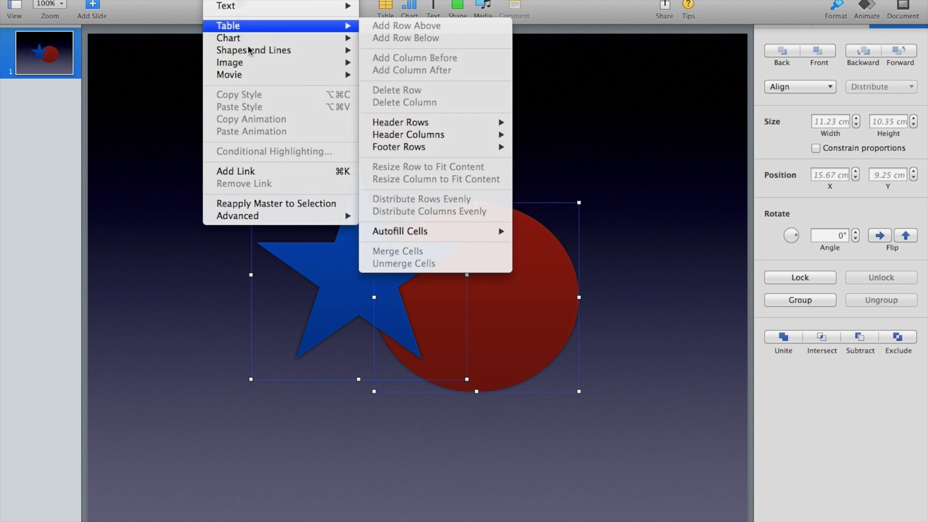
{"action": "mouse_move", "coordinate": [249, 50]}
{"action": "left_click", "coordinate": [406, 108]}
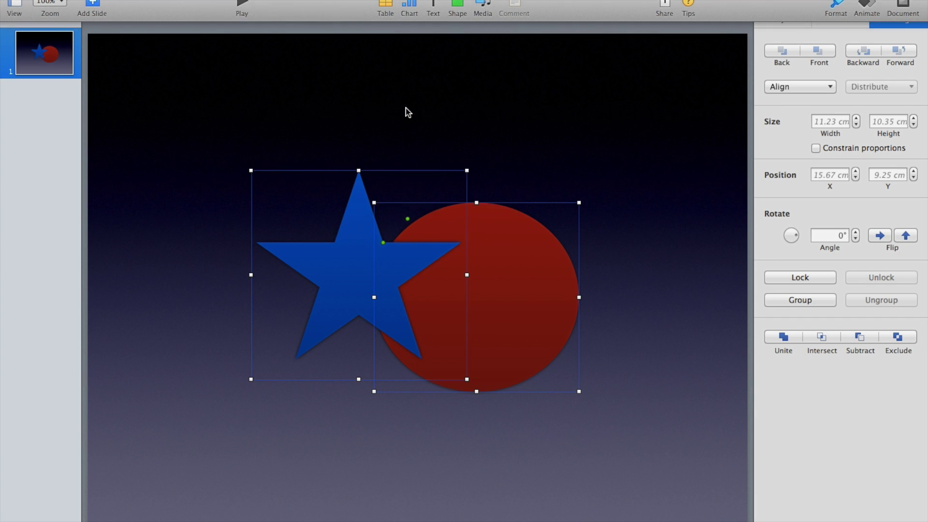
{"action": "left_click", "coordinate": [411, 448]}
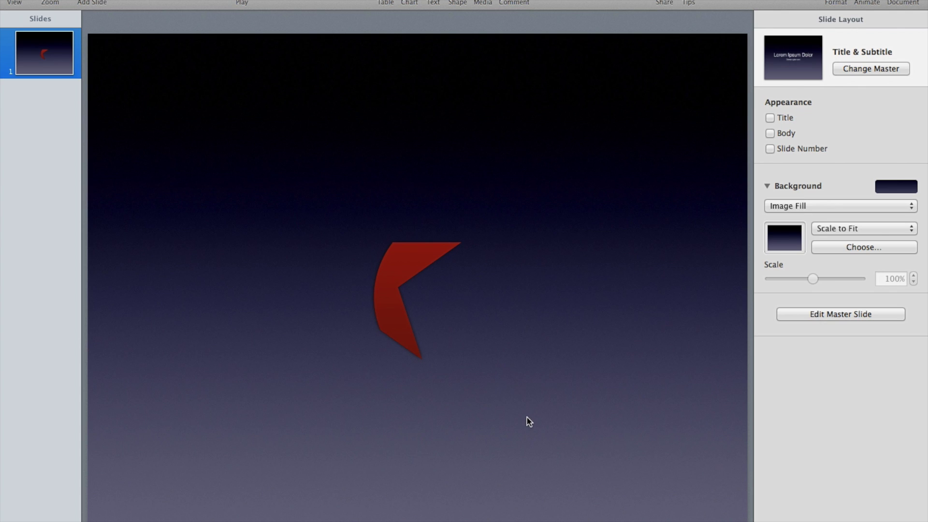
{"action": "key", "text": "super+z"}
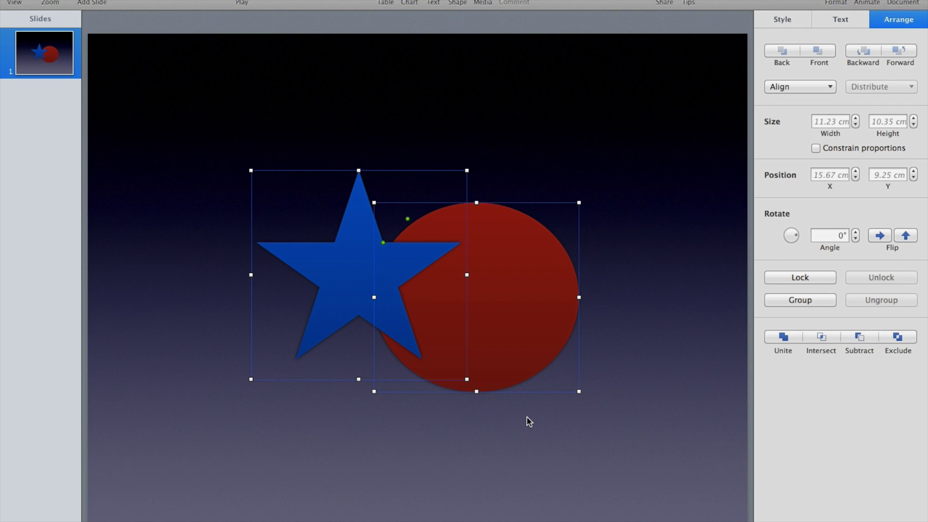
{"action": "left_click", "coordinate": [573, 435]}
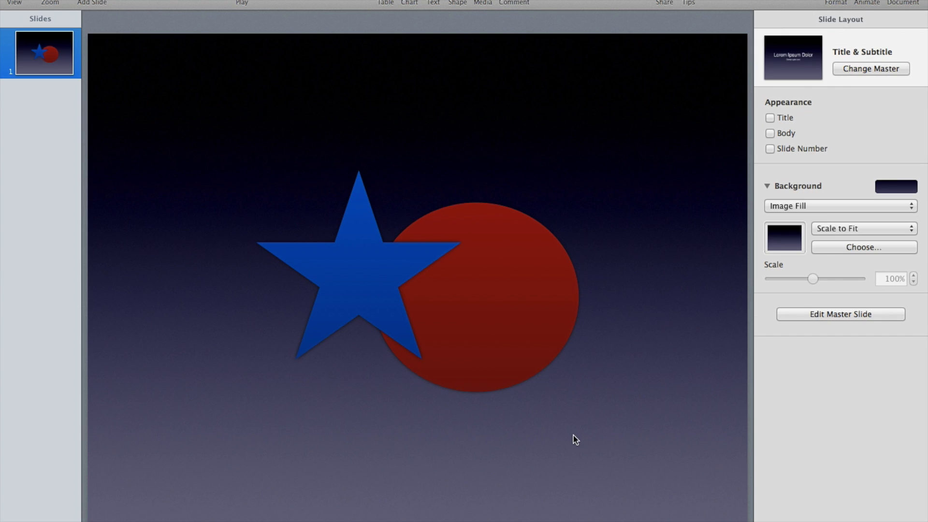